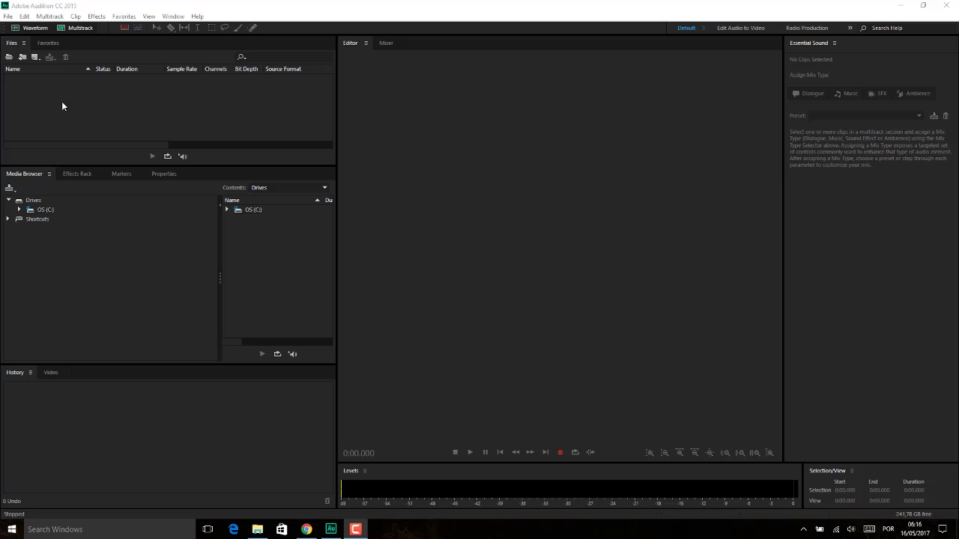
Step: Start a new audio file and set its sample rate to 22050 Hz
click(33, 57)
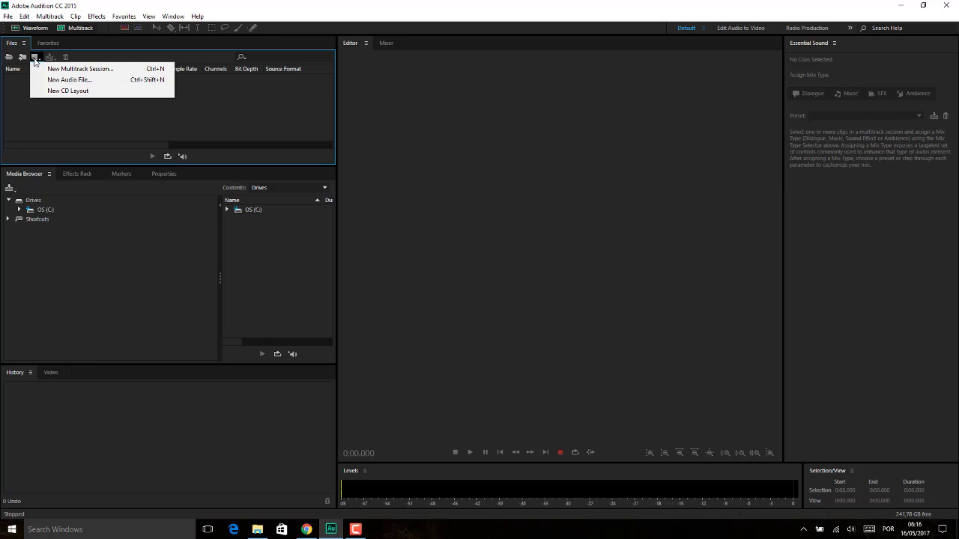
click(39, 81)
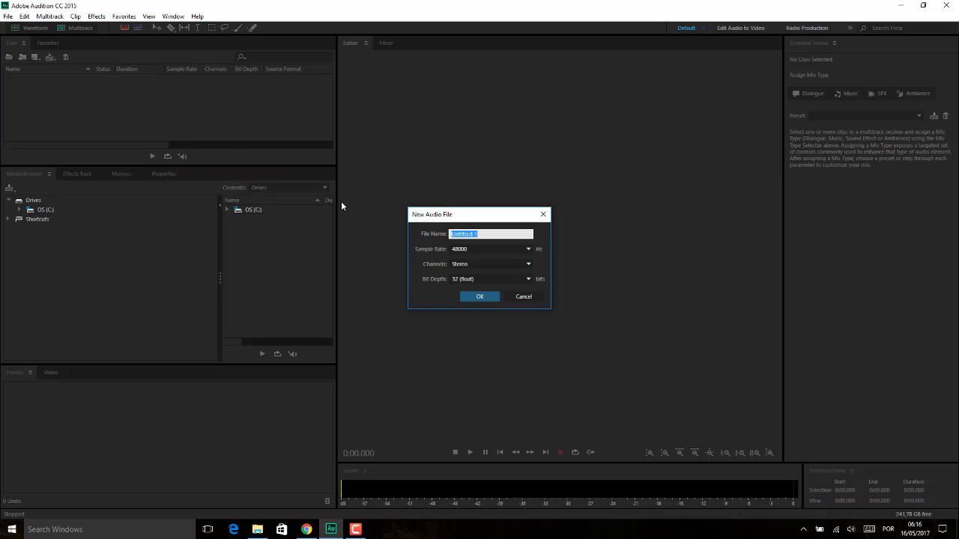
mouse_move(460, 210)
mouse_down()
mouse_move(452, 212)
mouse_move(476, 215)
mouse_up()
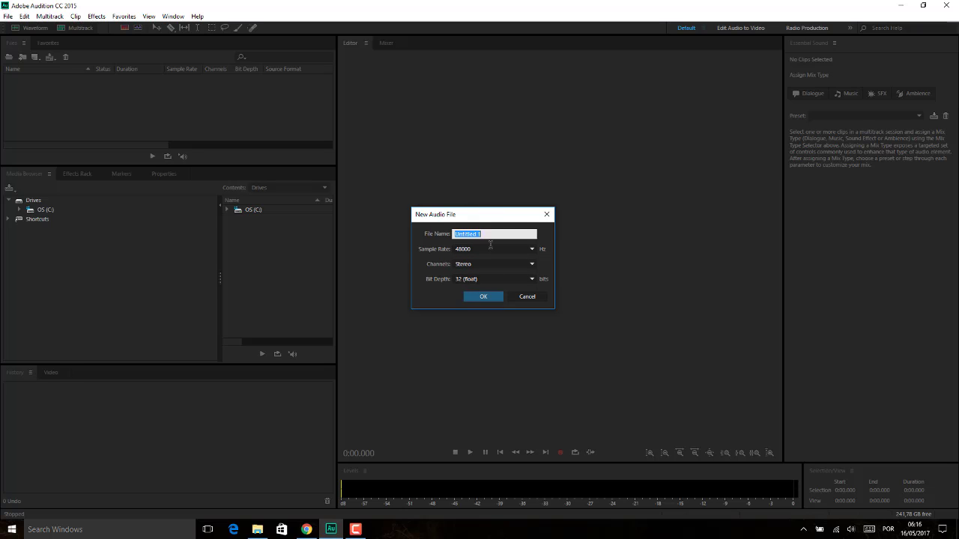
drag(480, 216, 514, 220)
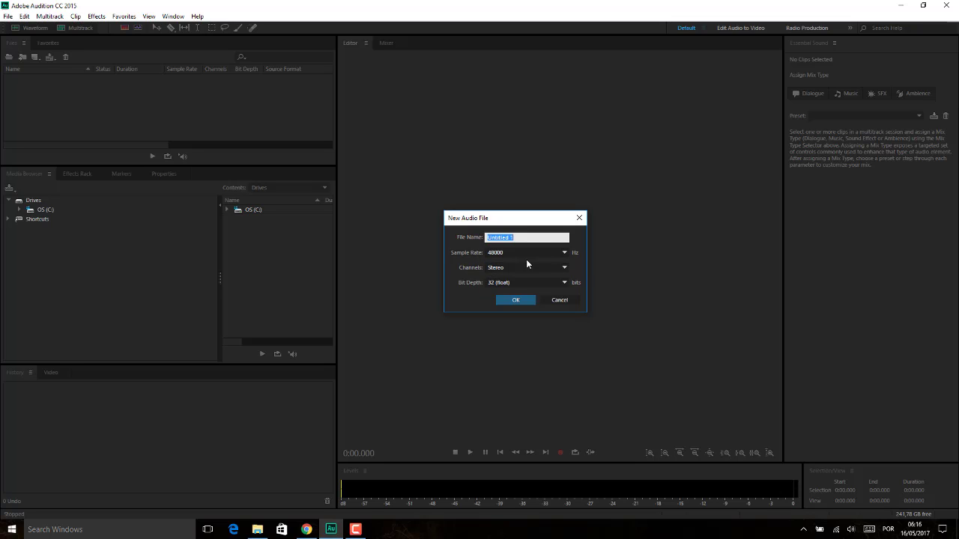
click(564, 253)
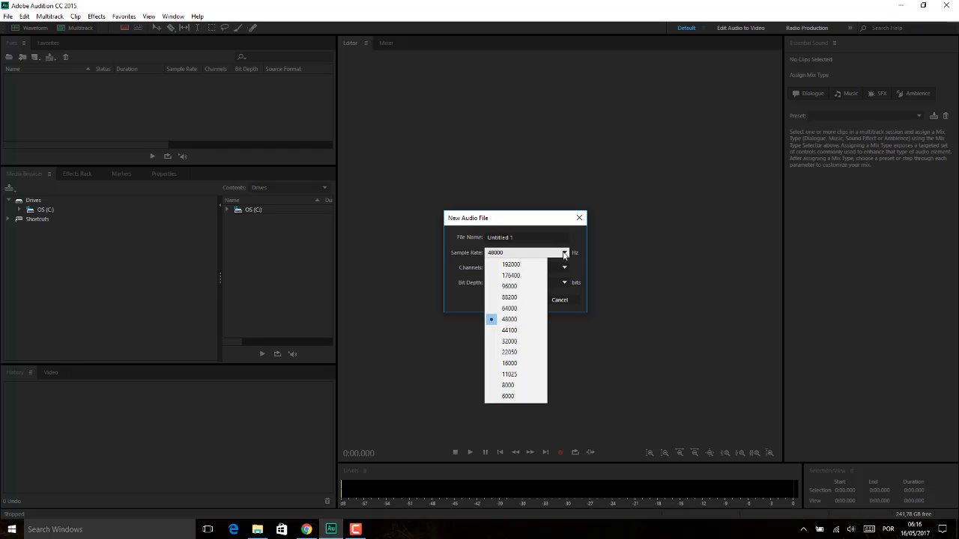
click(564, 254)
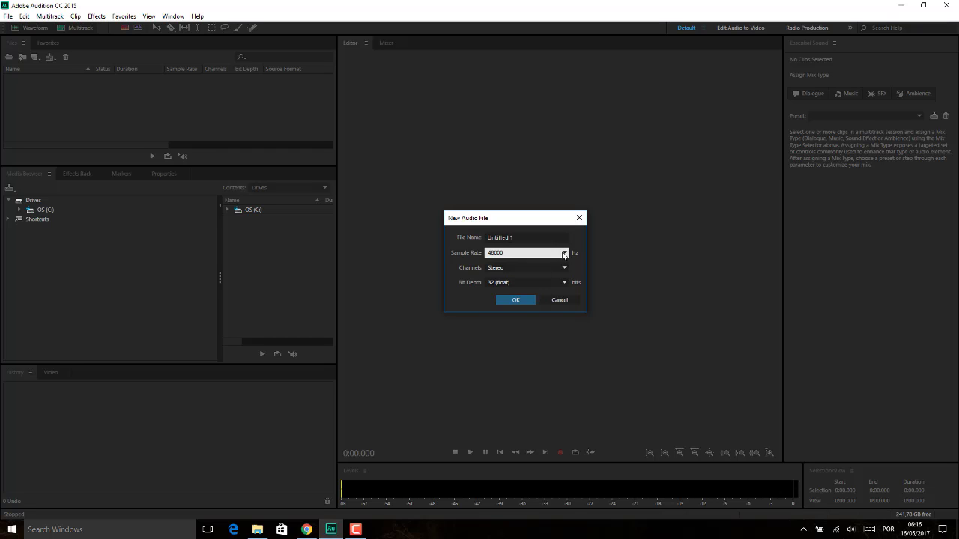
click(564, 253)
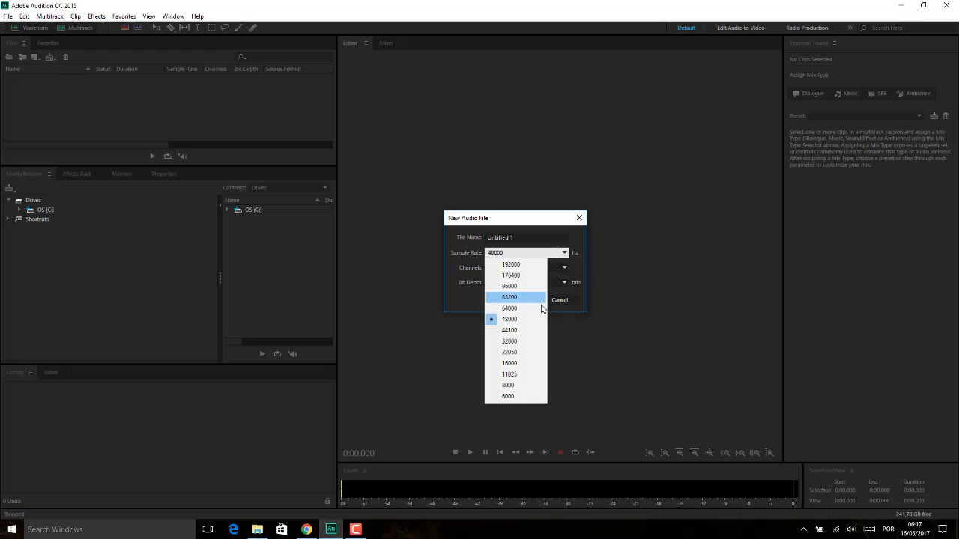
click(516, 352)
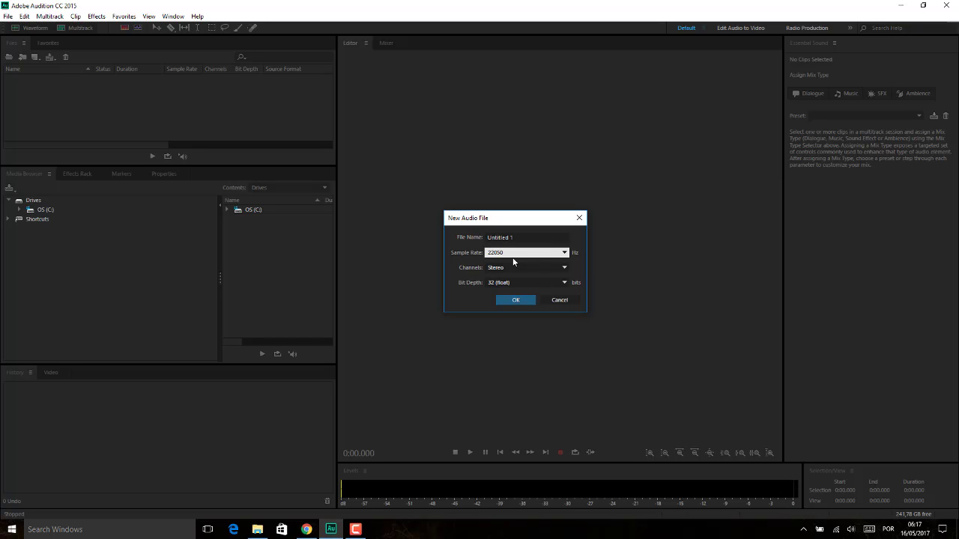
Step: Review the available sample rates and set the new audio file's rate to 48000 Hz
click(567, 253)
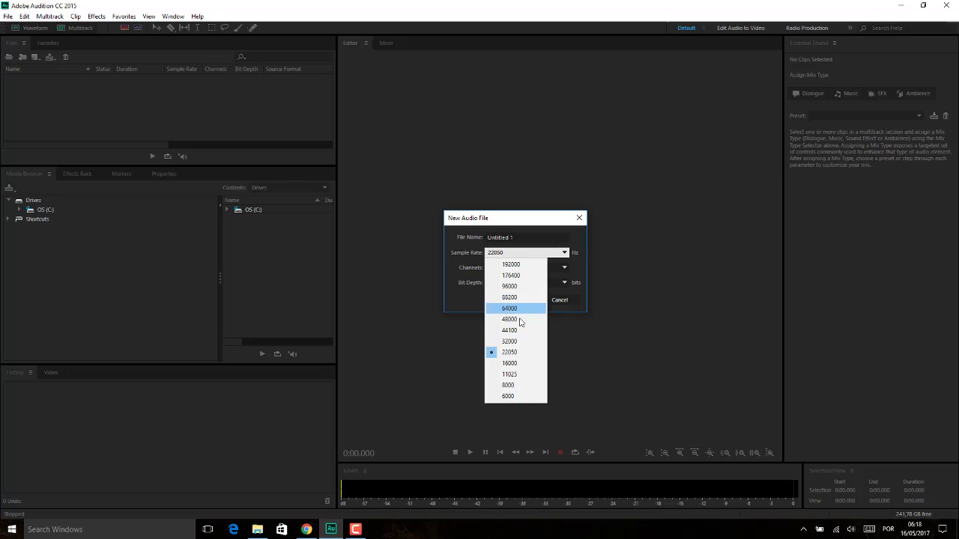
click(562, 252)
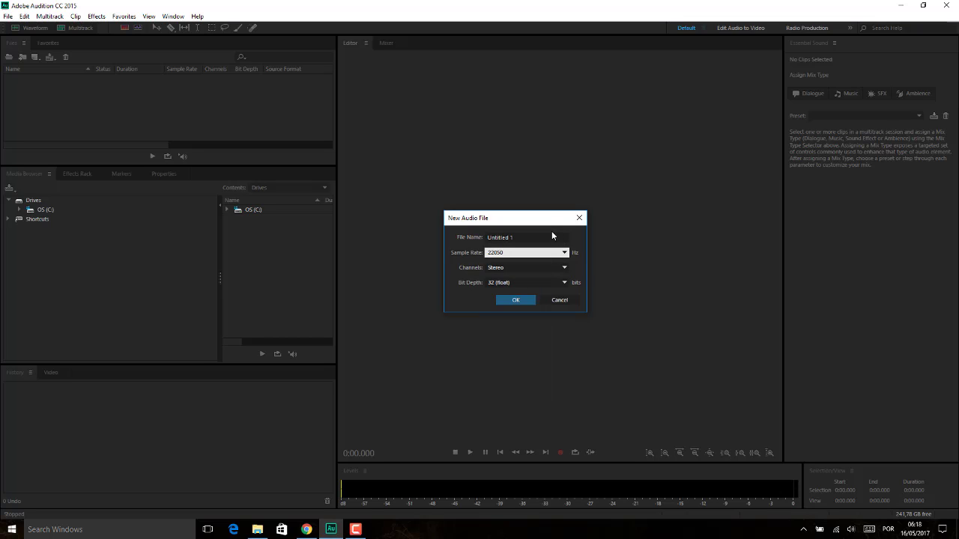
click(565, 253)
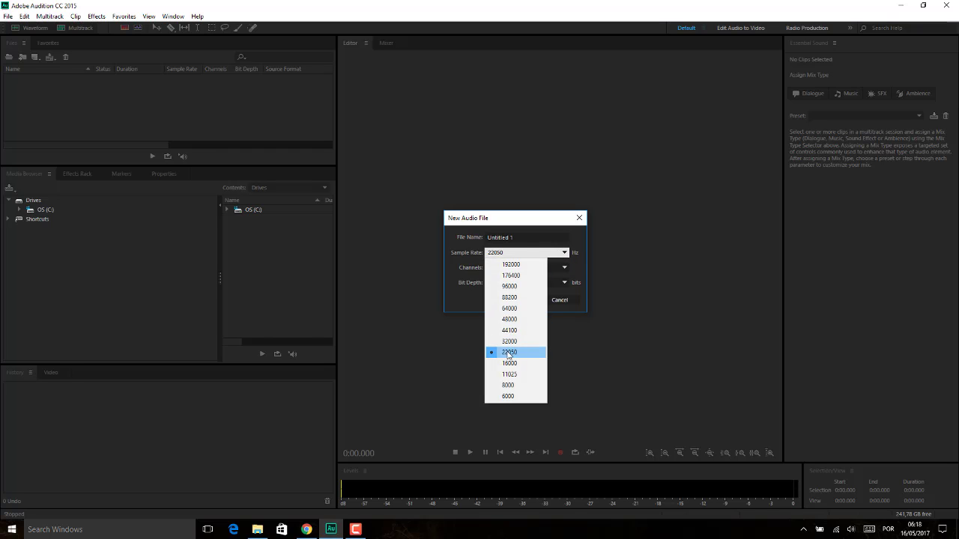
click(539, 231)
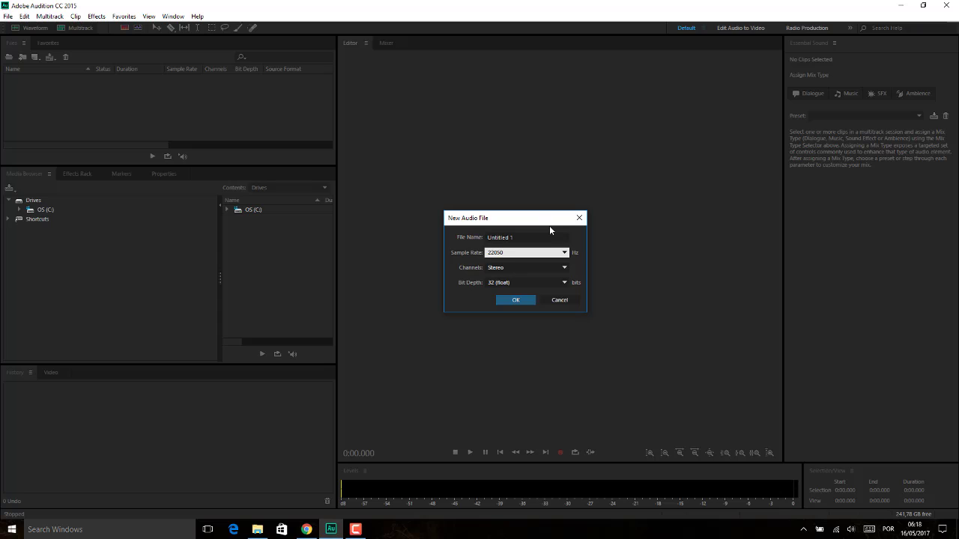
click(566, 254)
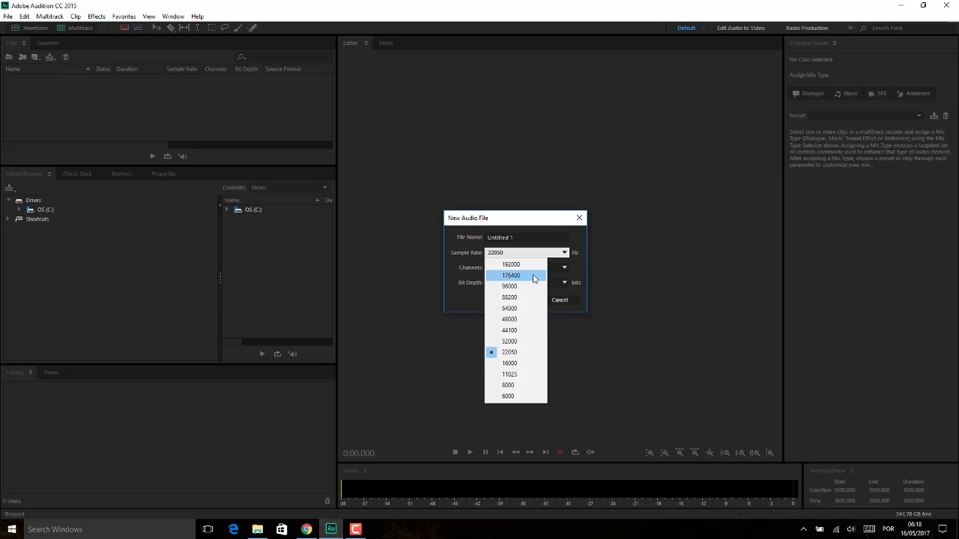
click(523, 319)
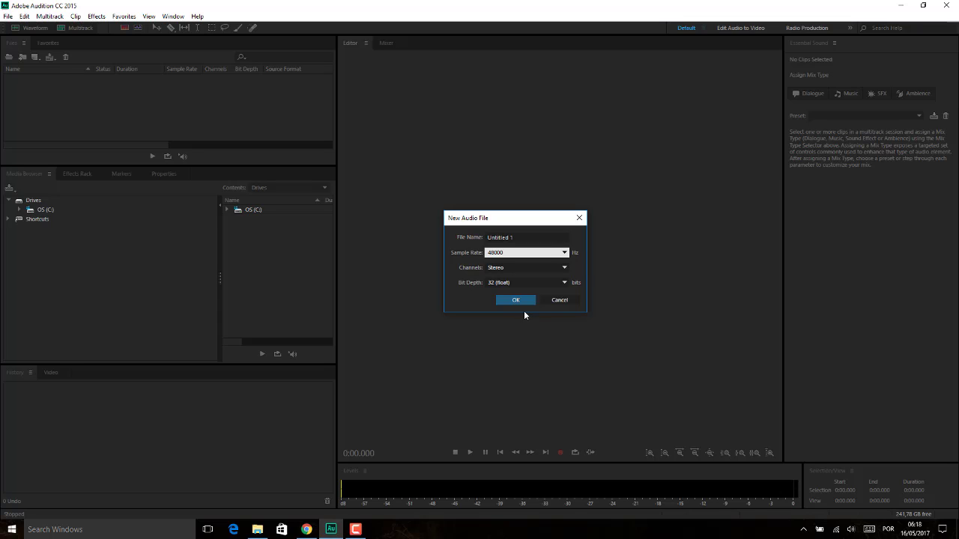
Step: Choose Stereo channels and a 16-bit depth for the new audio file
click(558, 270)
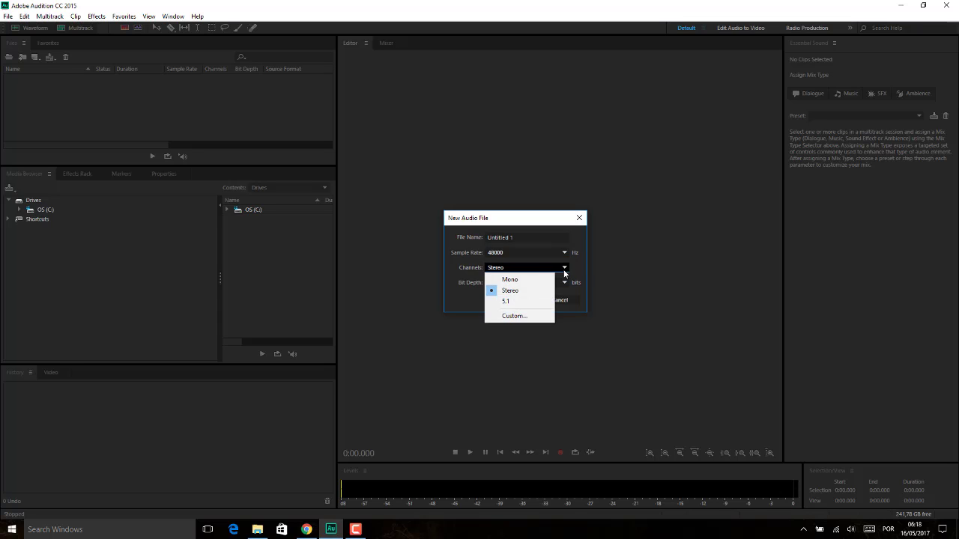
click(517, 290)
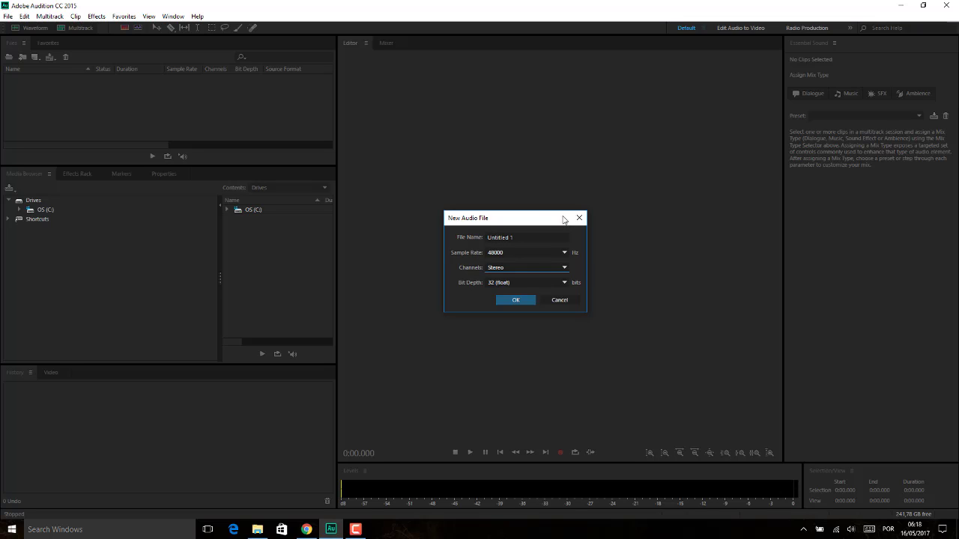
click(565, 283)
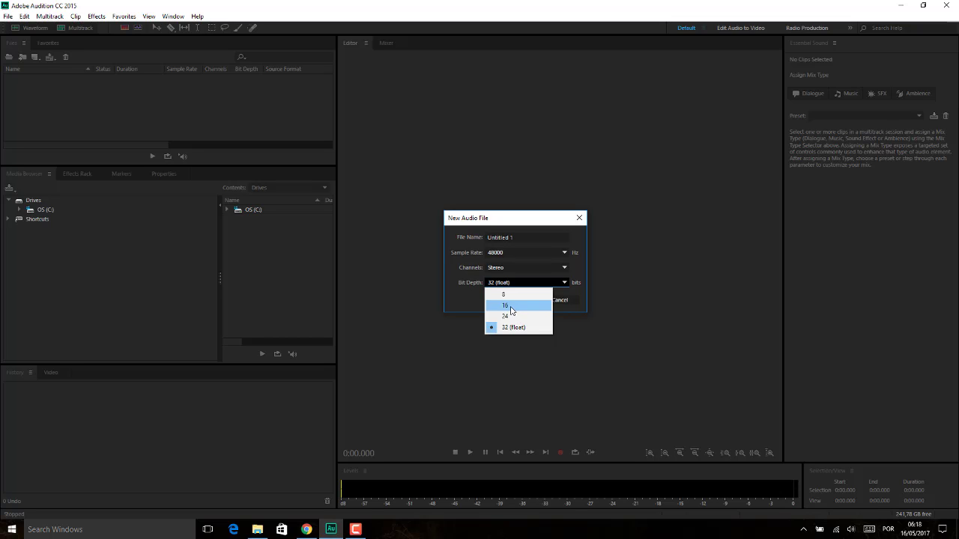
click(474, 303)
click(524, 285)
click(505, 306)
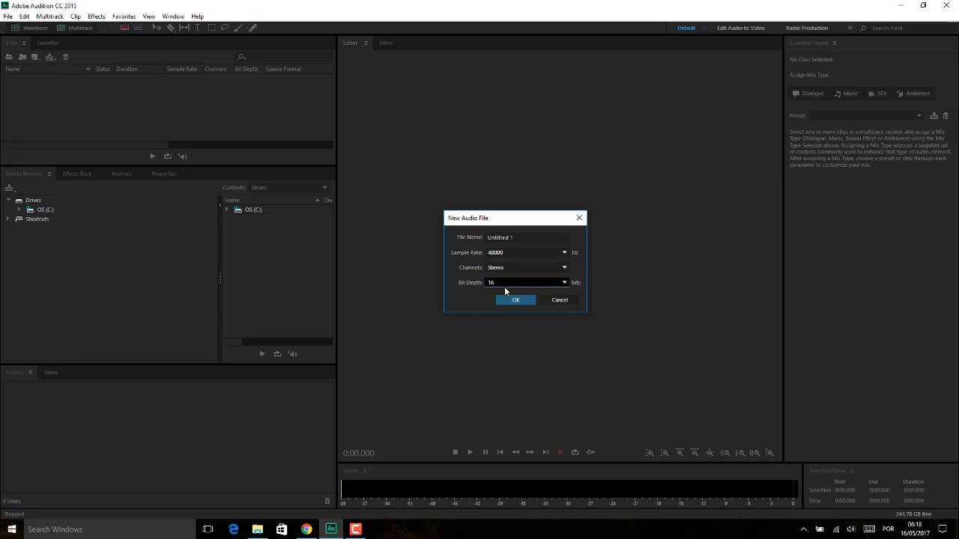
Step: Switch the bit depth to 24 and back to 16, and cancel creating the audio file
click(504, 287)
click(509, 316)
click(515, 283)
click(514, 304)
click(562, 302)
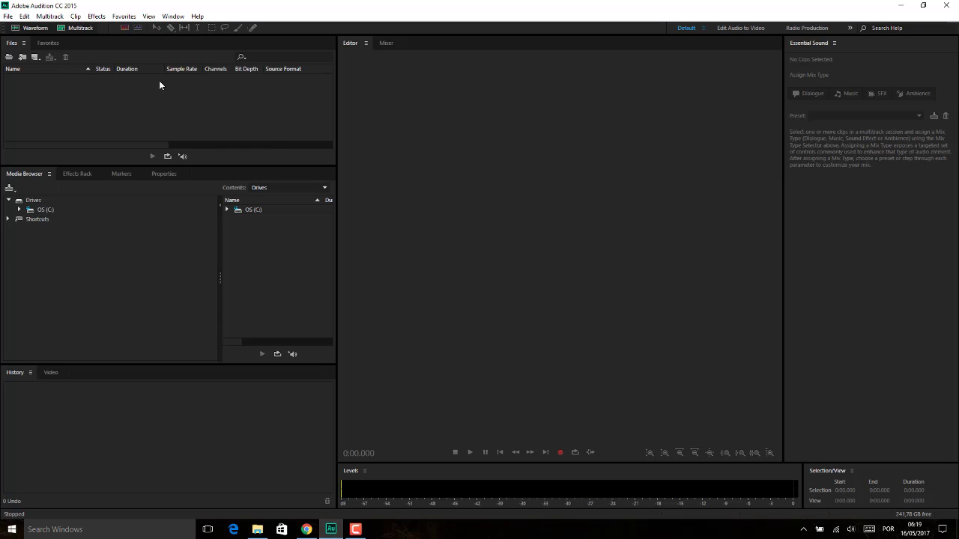
Step: Create the multitrack session Untitled Session 3, overwriting the existing session file, and arm Track 1 for recording
click(36, 56)
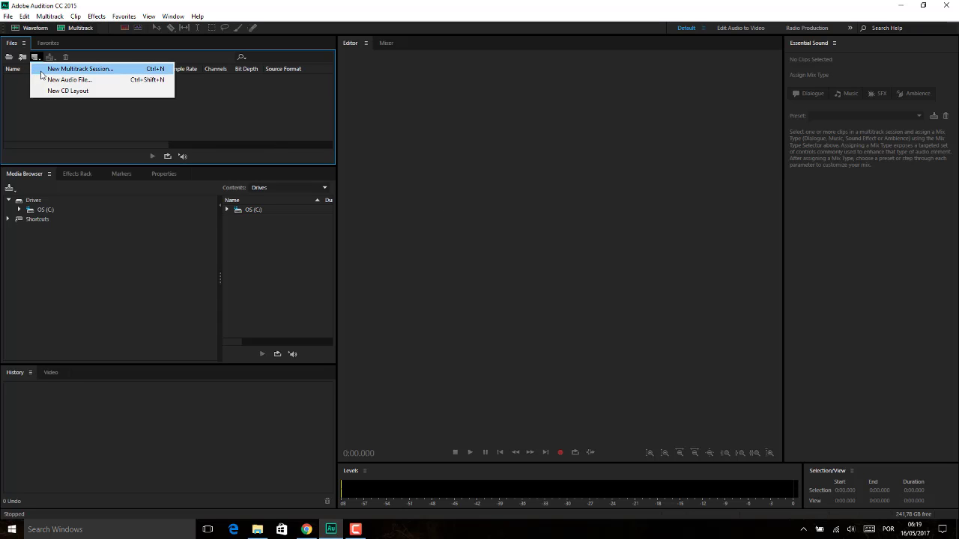
click(47, 69)
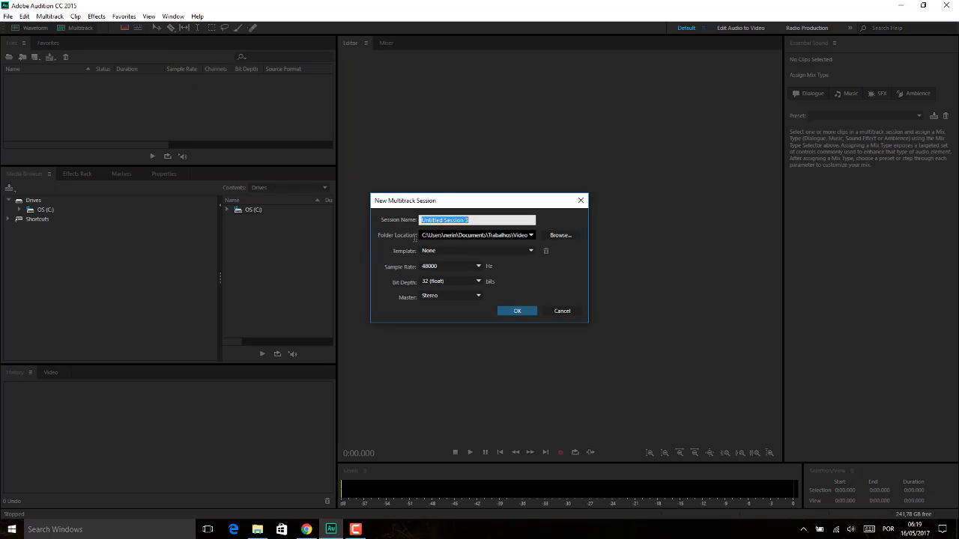
click(529, 311)
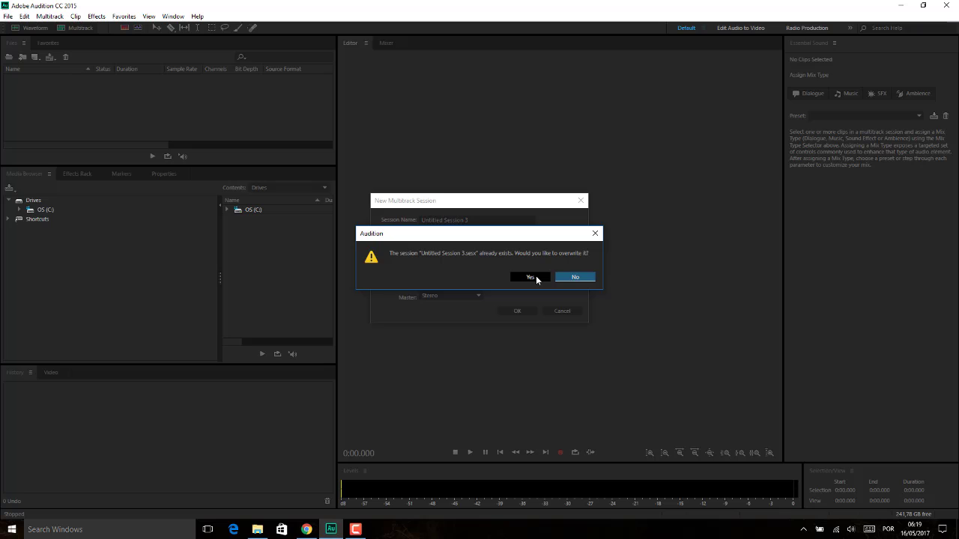
click(530, 277)
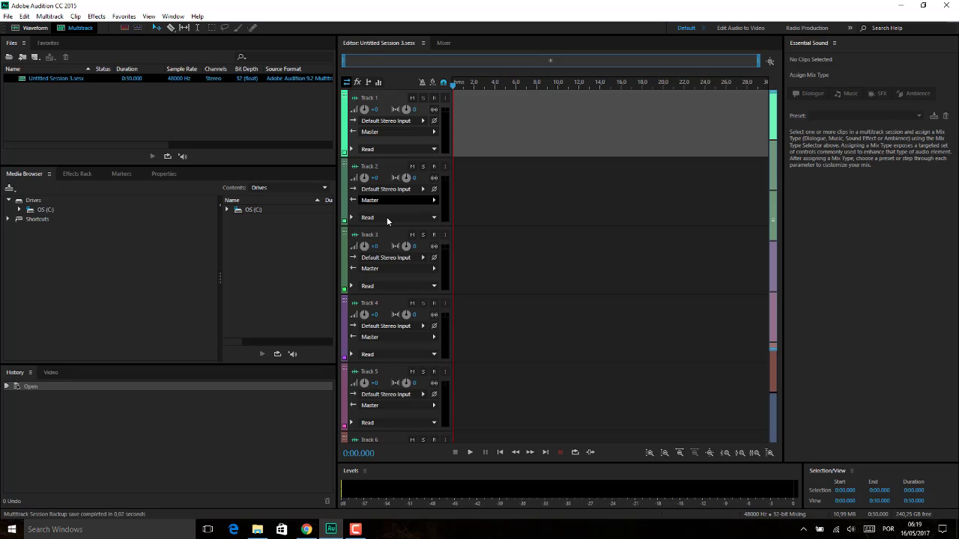
click(434, 97)
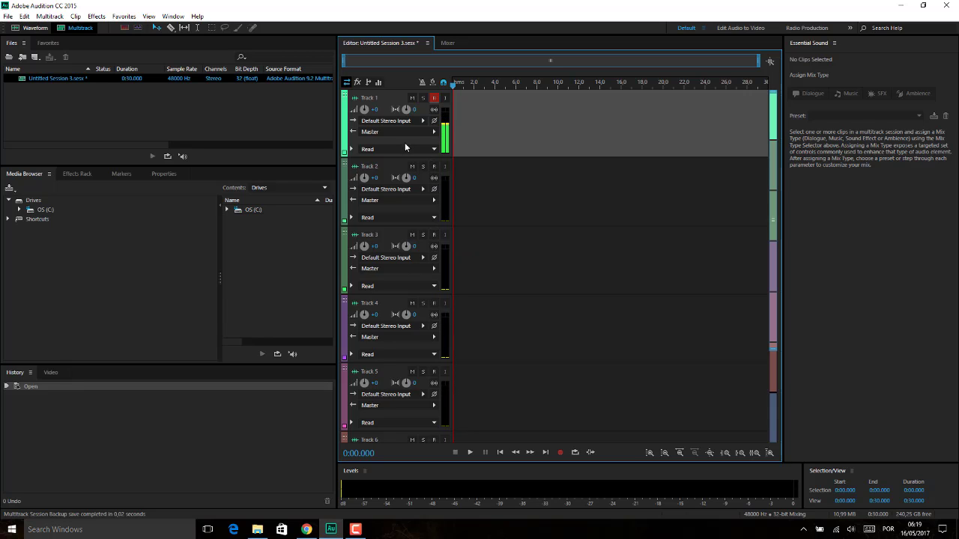
Step: Close all open files without saving the changes to the multitrack session
click(427, 43)
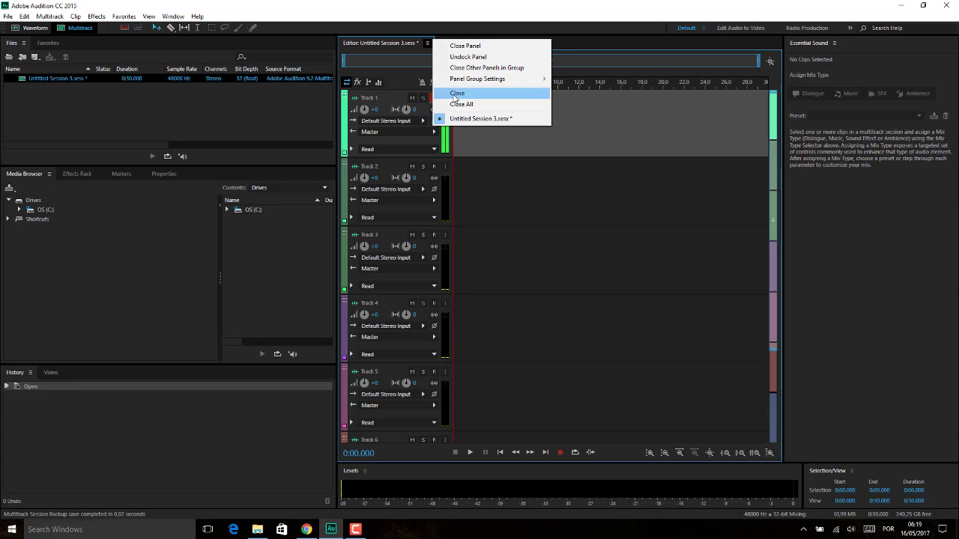
click(459, 104)
click(501, 276)
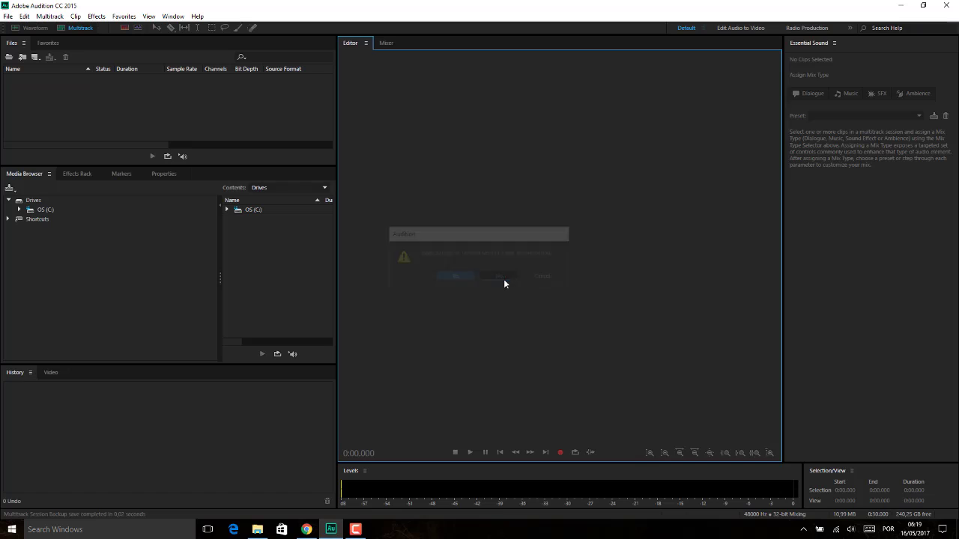
Step: Start a new audio file and set its bit depth to 16
click(35, 57)
click(48, 80)
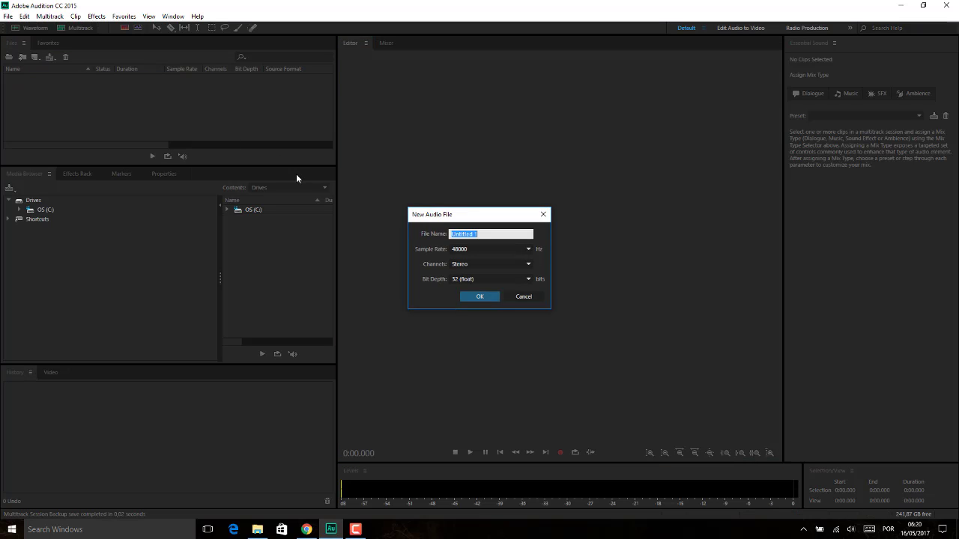
click(480, 279)
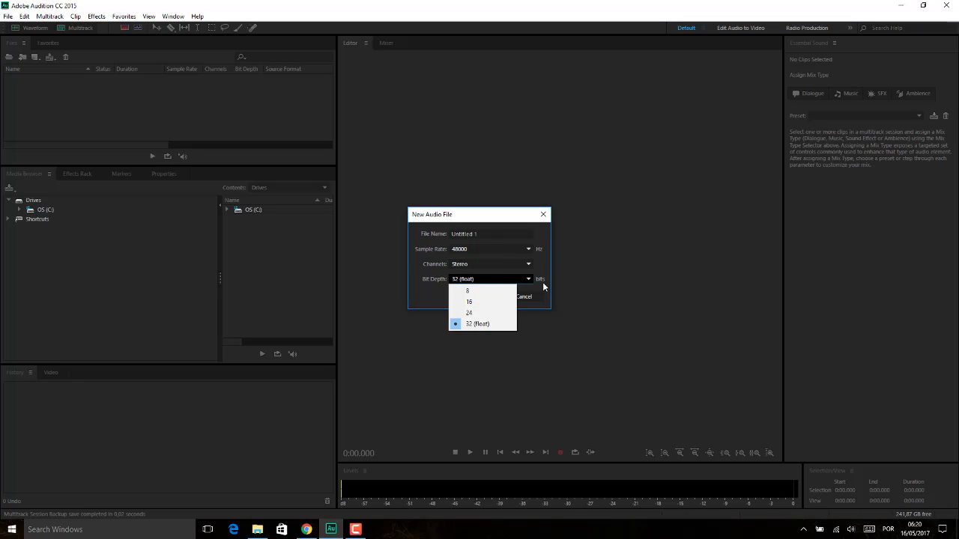
click(506, 280)
click(486, 279)
click(492, 279)
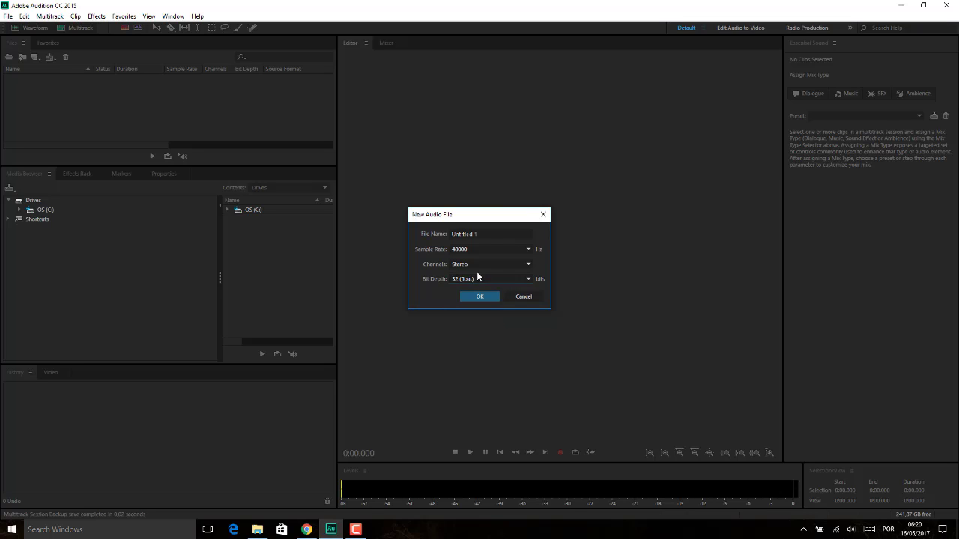
click(477, 277)
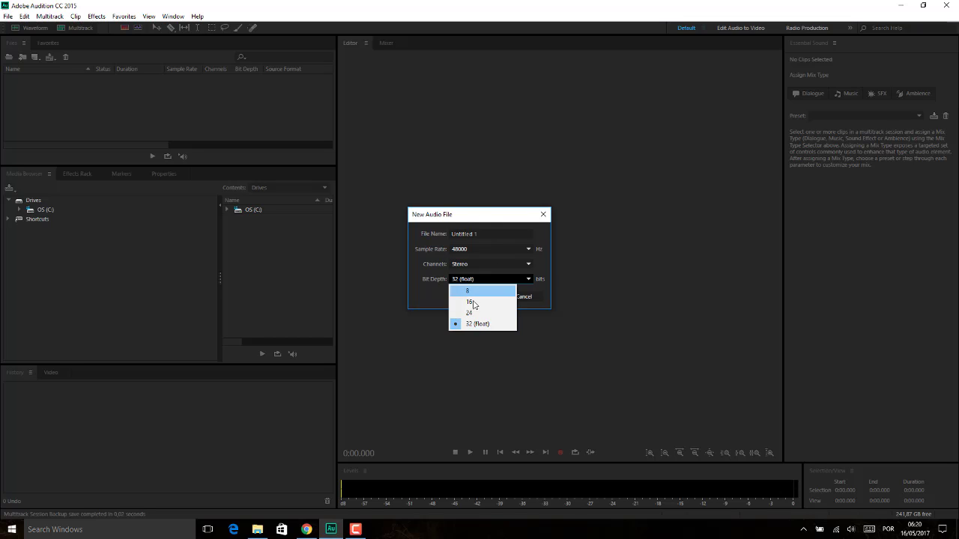
click(474, 303)
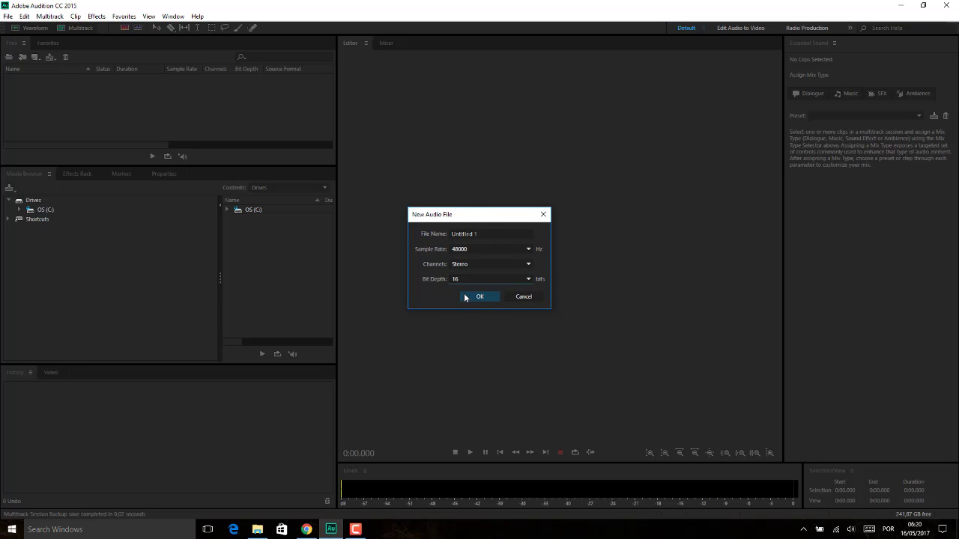
Step: Set the new audio file's bit depth to 24
drag(472, 218, 490, 185)
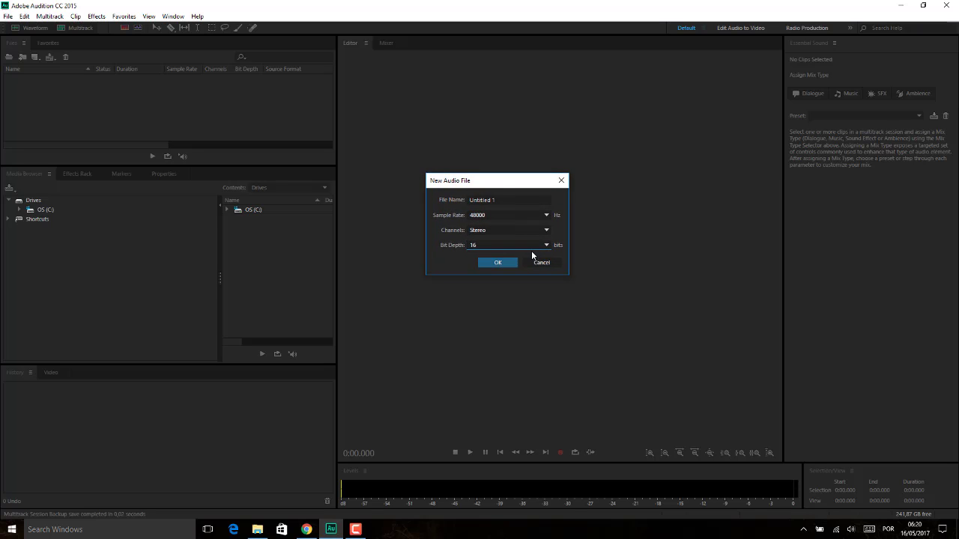
drag(518, 177, 580, 208)
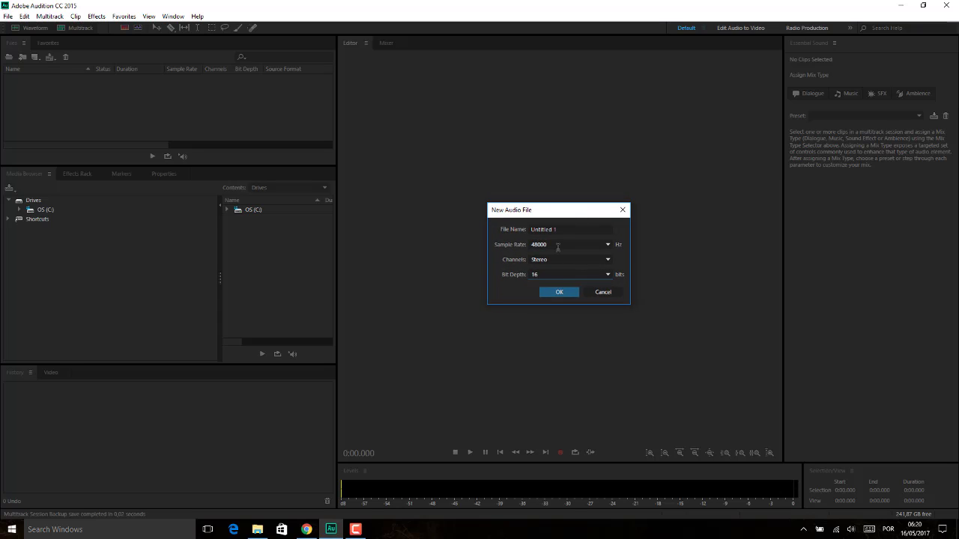
click(600, 275)
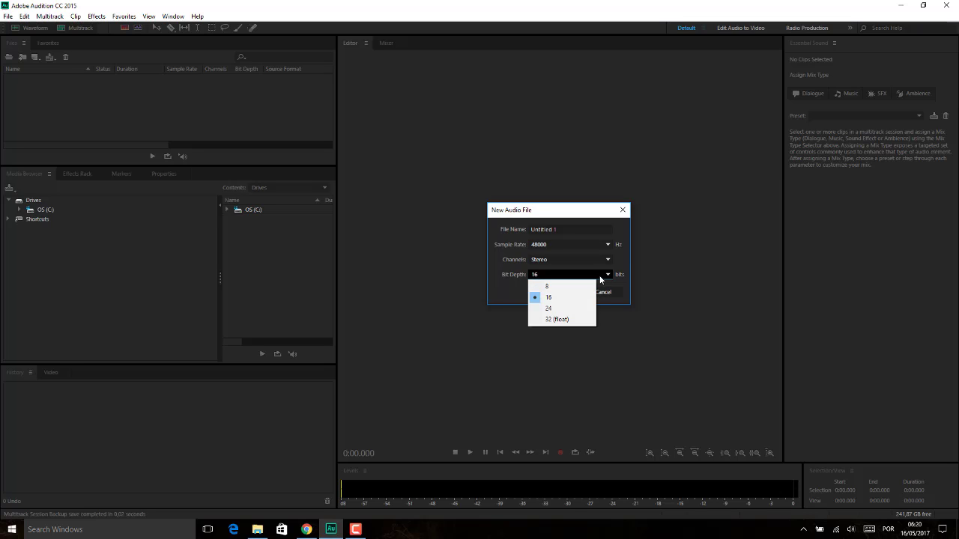
click(541, 308)
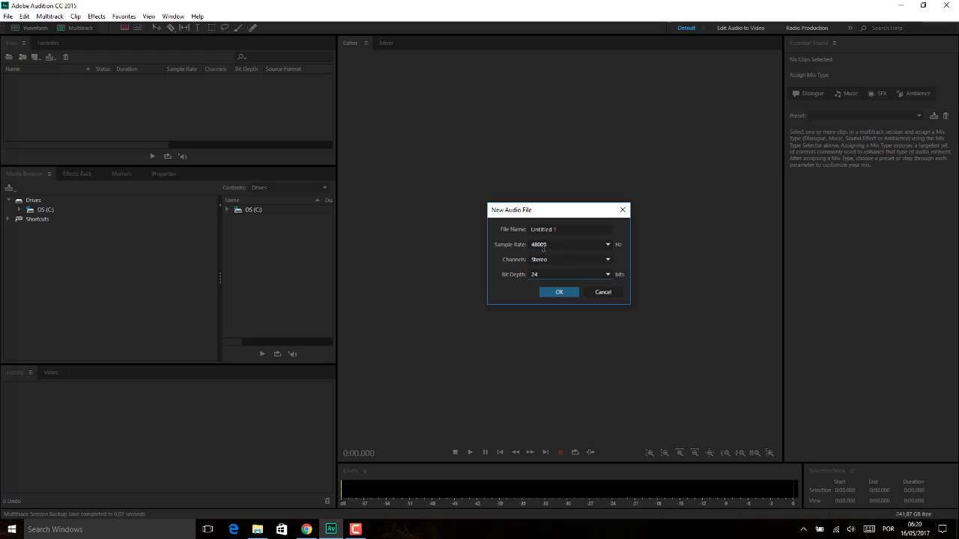
Step: Name the new audio file AUDITION
drag(564, 228, 493, 216)
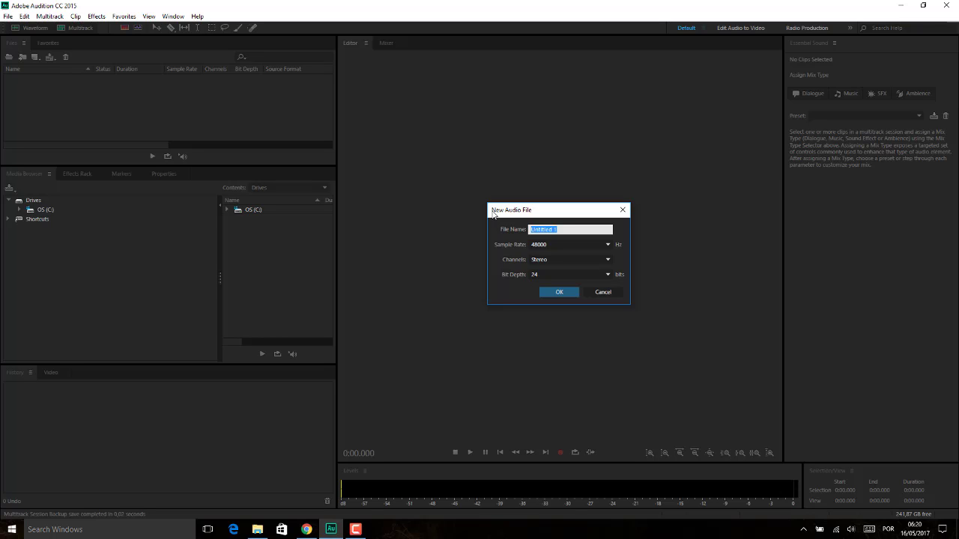
text(OM)
key(BackSpace)
key(BackSpace)
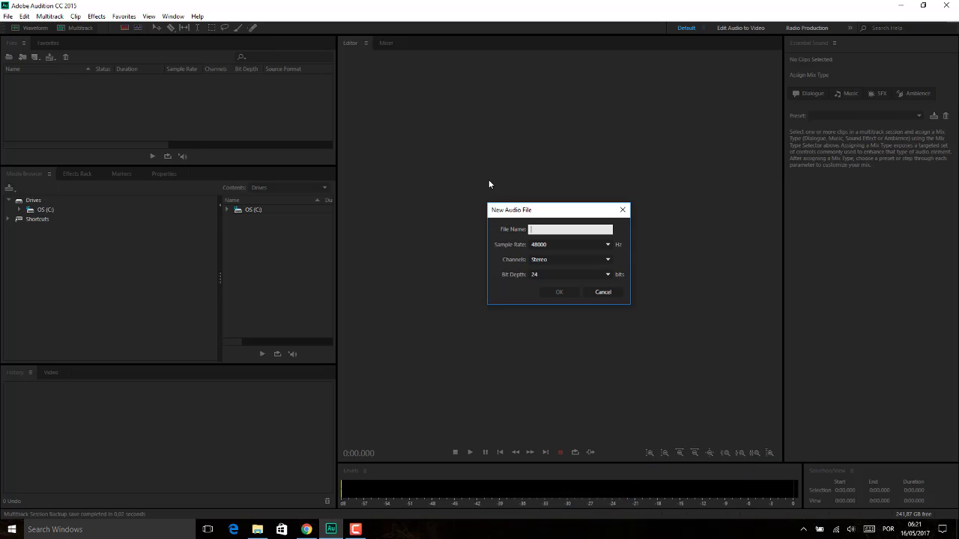
text(AU)
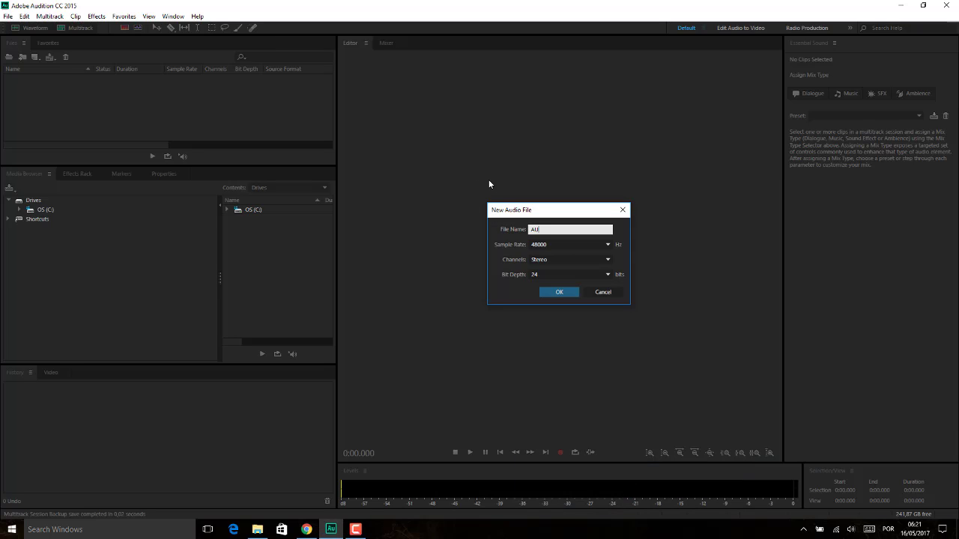
text(DITION)
Step: Review the available sample rates, keep 48000 Hz, and create the stereo 24-bit audio file
click(608, 246)
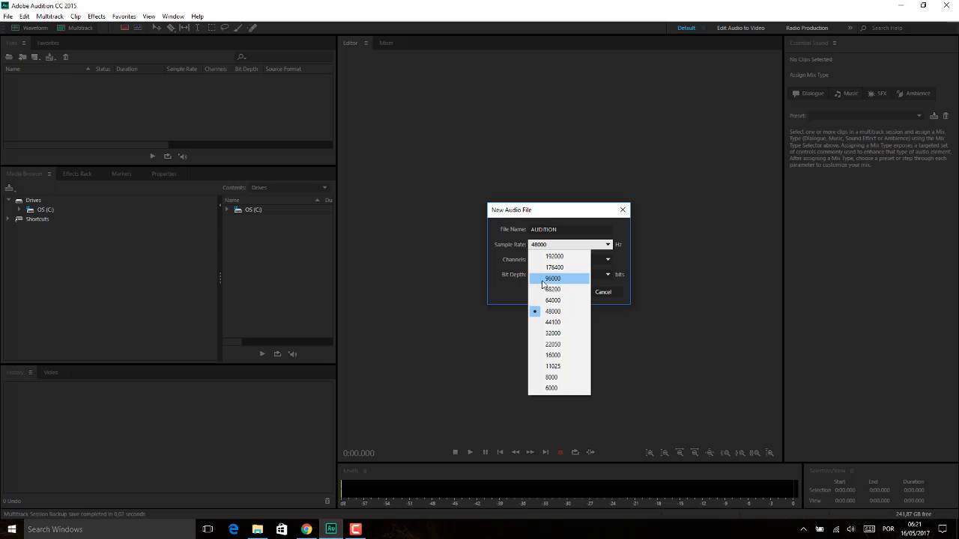
click(591, 214)
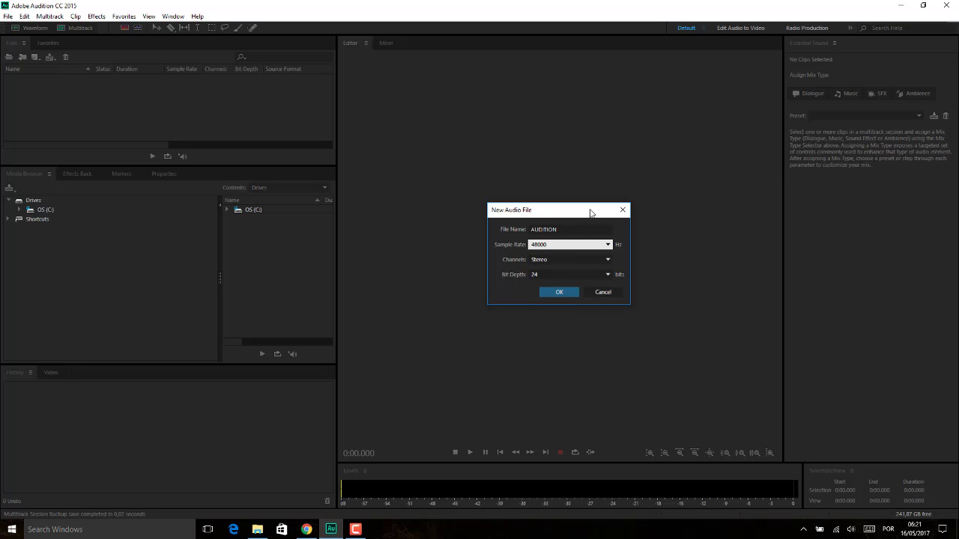
click(575, 293)
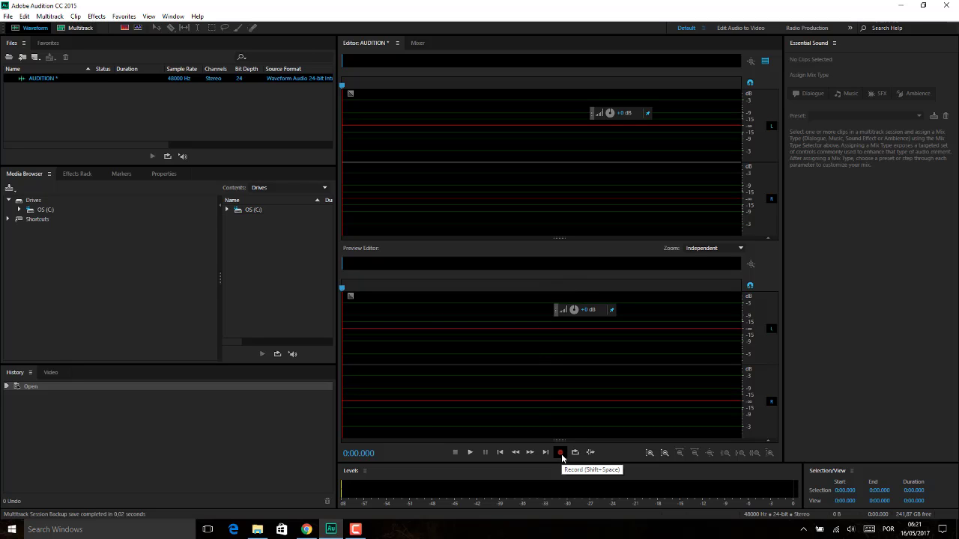
Step: Record about 28 seconds of audio into the AUDITION file with the preview editor hidden
click(561, 454)
click(540, 274)
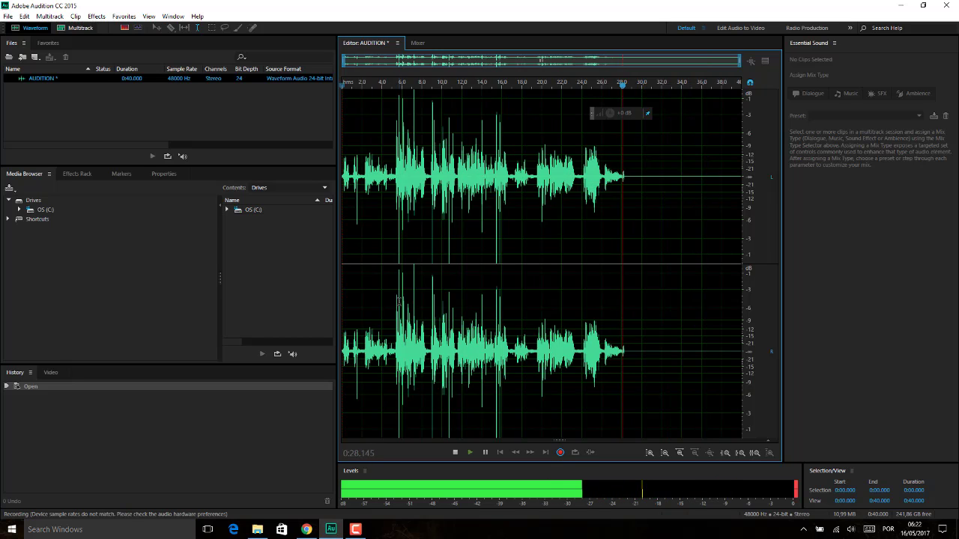
key(space)
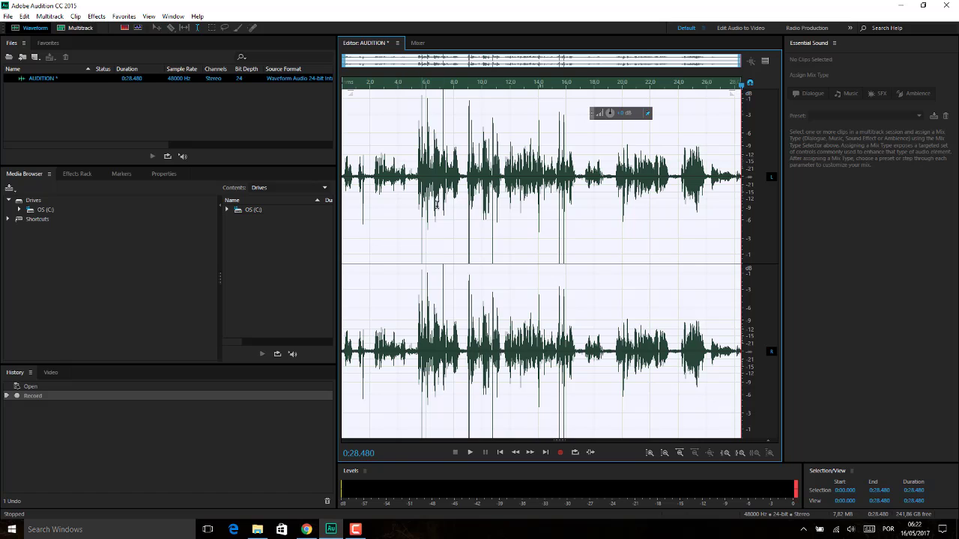
Step: Play the recording from about 2 seconds with the speaker volume at 58, and place the playhead at about 4.7 seconds
click(366, 208)
key(space)
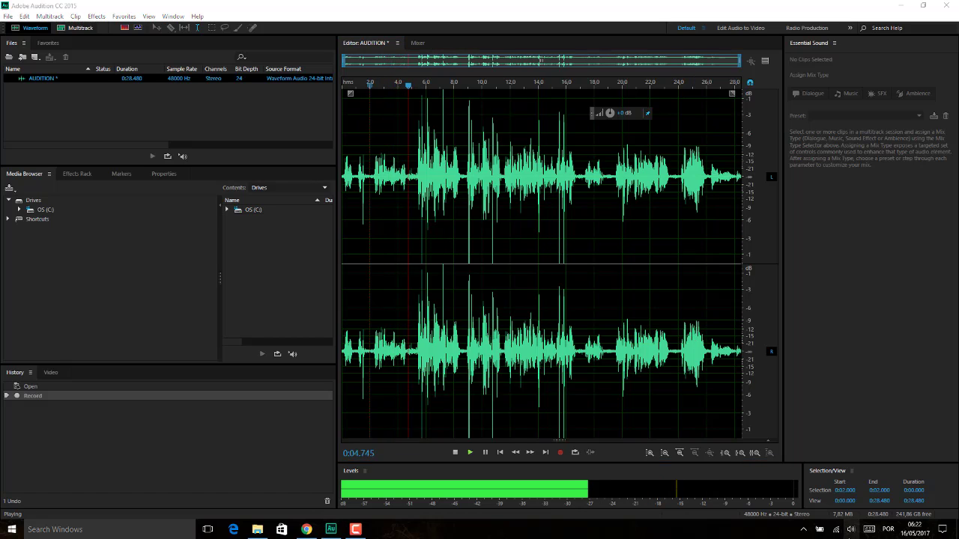
click(850, 529)
drag(857, 509, 878, 508)
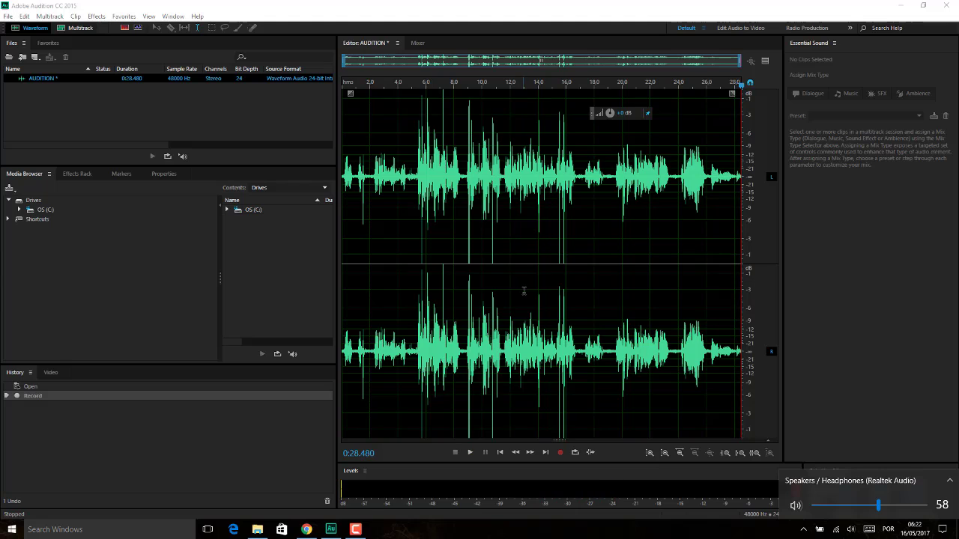
click(417, 257)
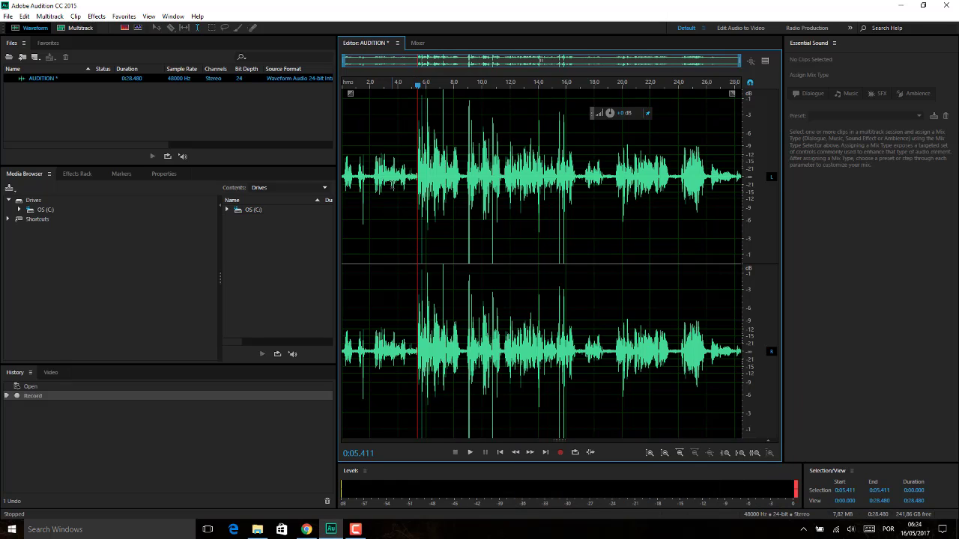
click(409, 166)
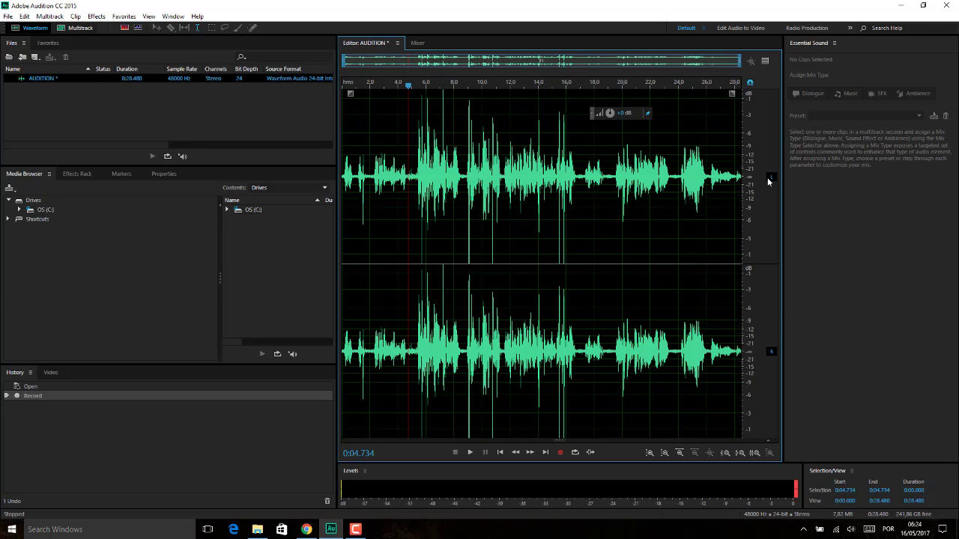
Step: Show the preview editor below the waveform to compare both views, and hide it again
click(765, 61)
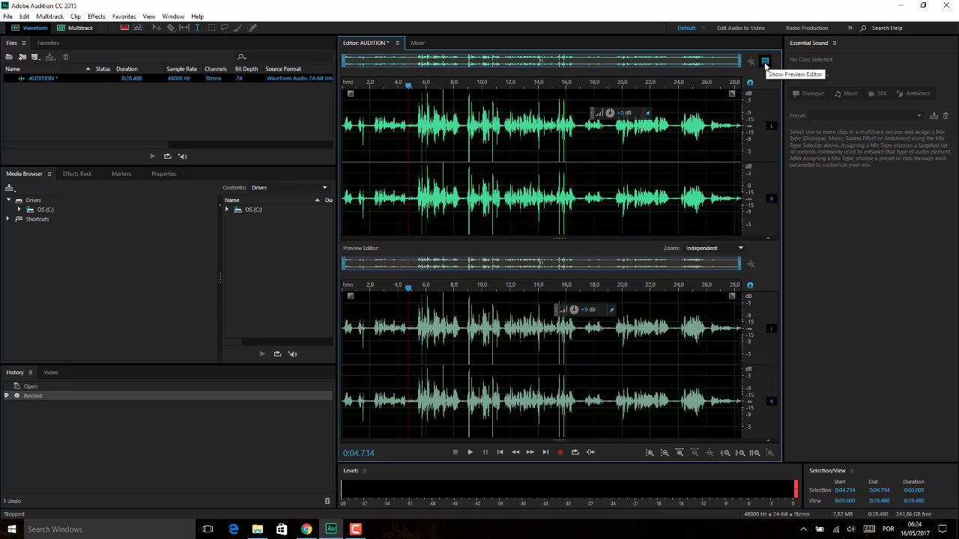
click(765, 61)
click(765, 61)
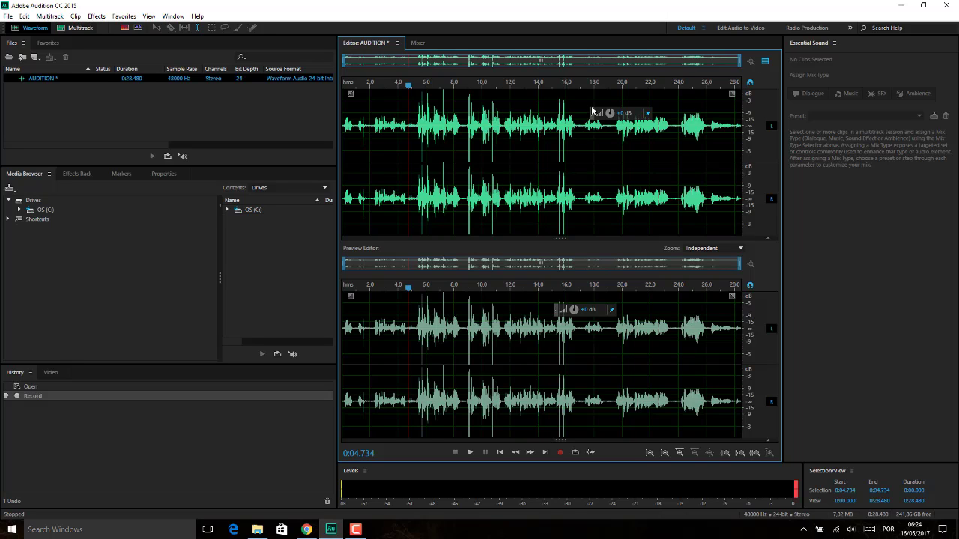
click(765, 61)
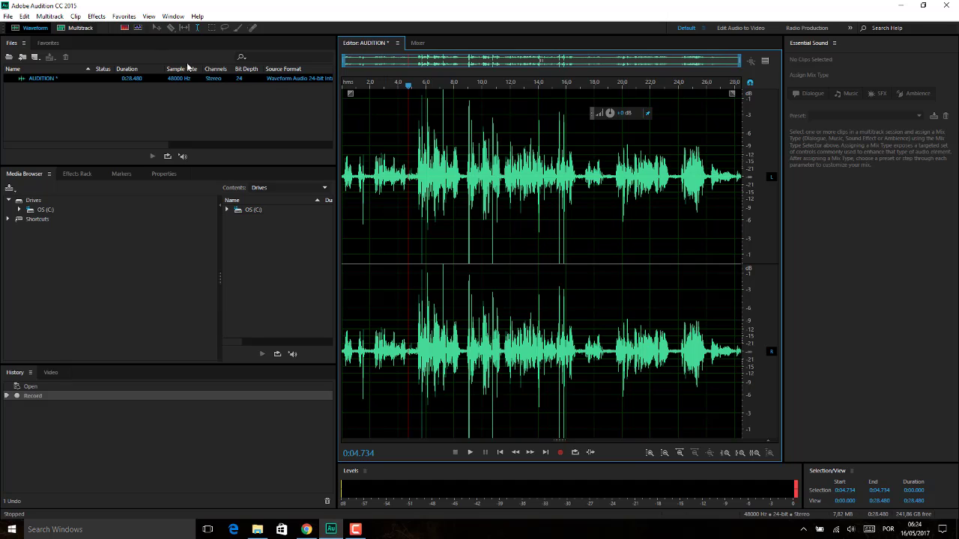
Step: Bring up the new multitrack session settings and dismiss them without creating a session
click(80, 28)
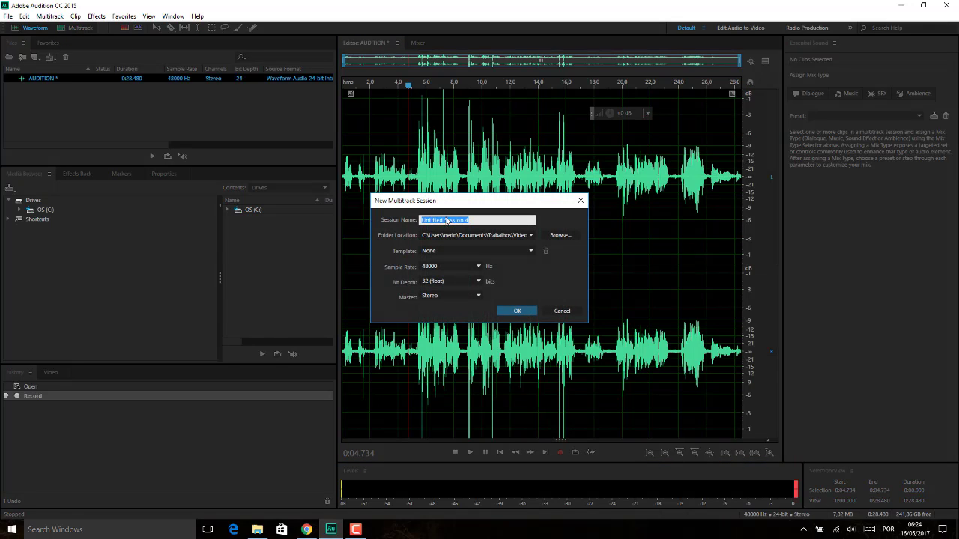
click(564, 311)
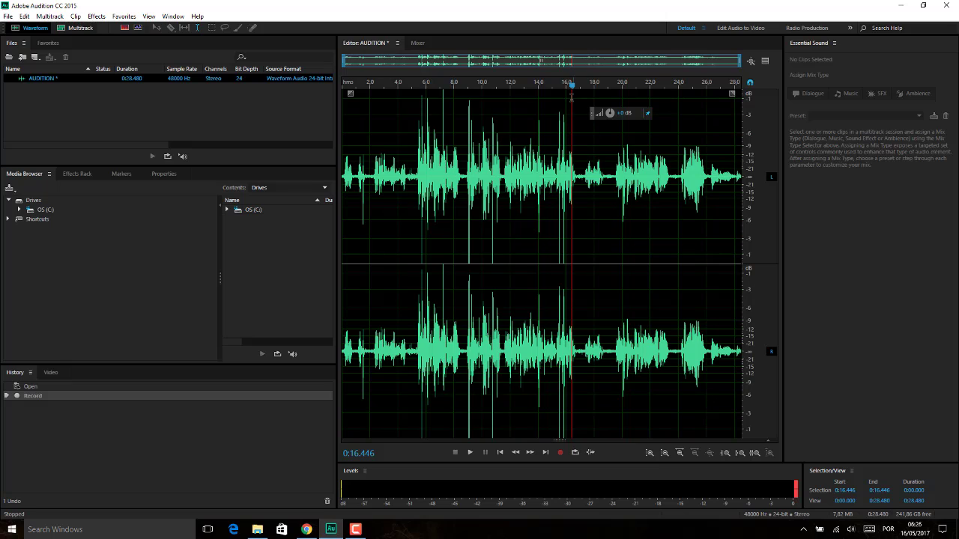
Step: Move the playhead along the timeline to about 17.4 seconds and back to about 8.7 seconds
drag(569, 86, 586, 84)
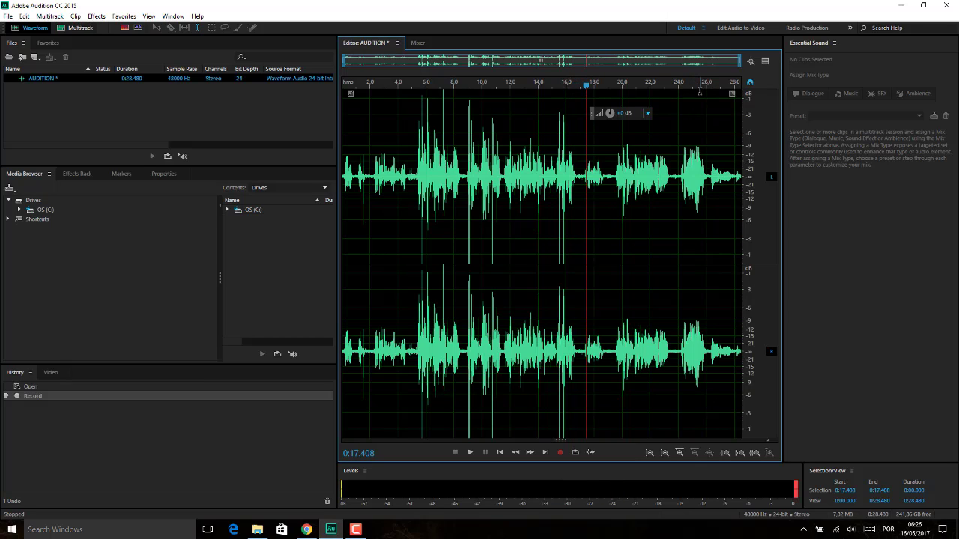
drag(411, 84, 465, 94)
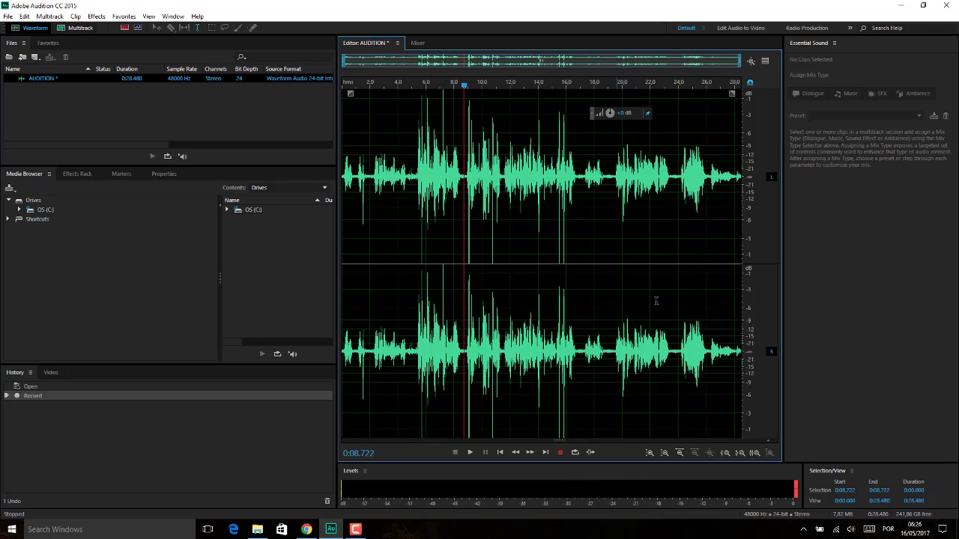